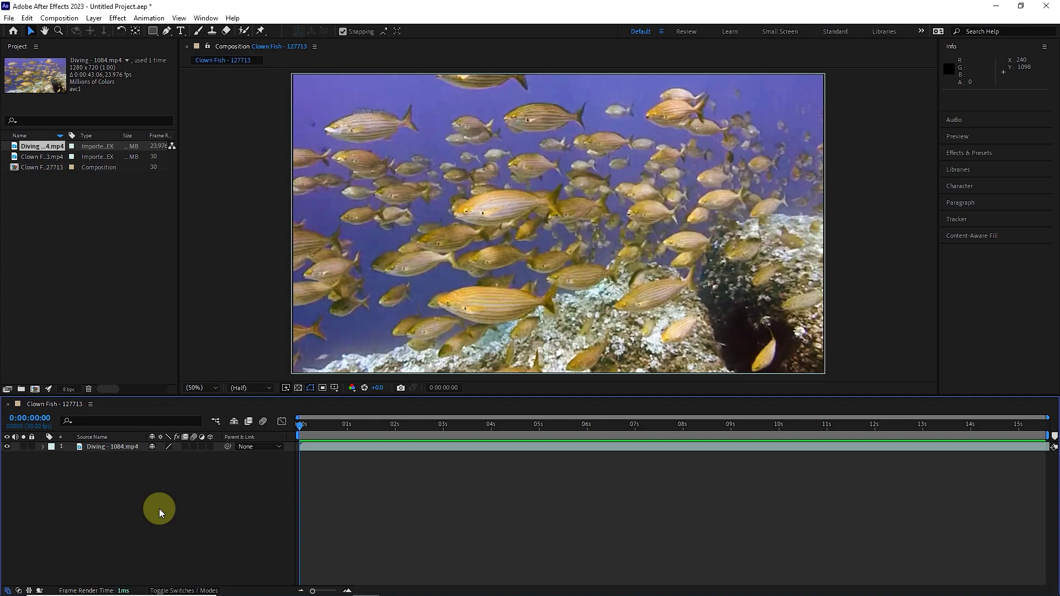
Mask the Diving layer to its lower half with a rectangle and add the Clown Fish clip beneath it
click(113, 447)
click(152, 31)
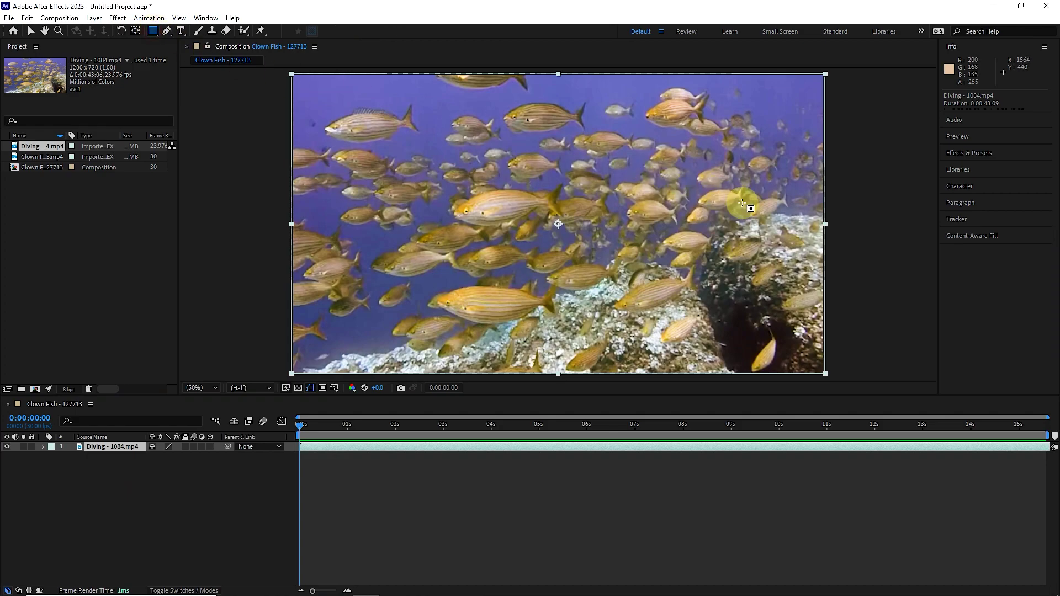
drag(824, 221, 280, 375)
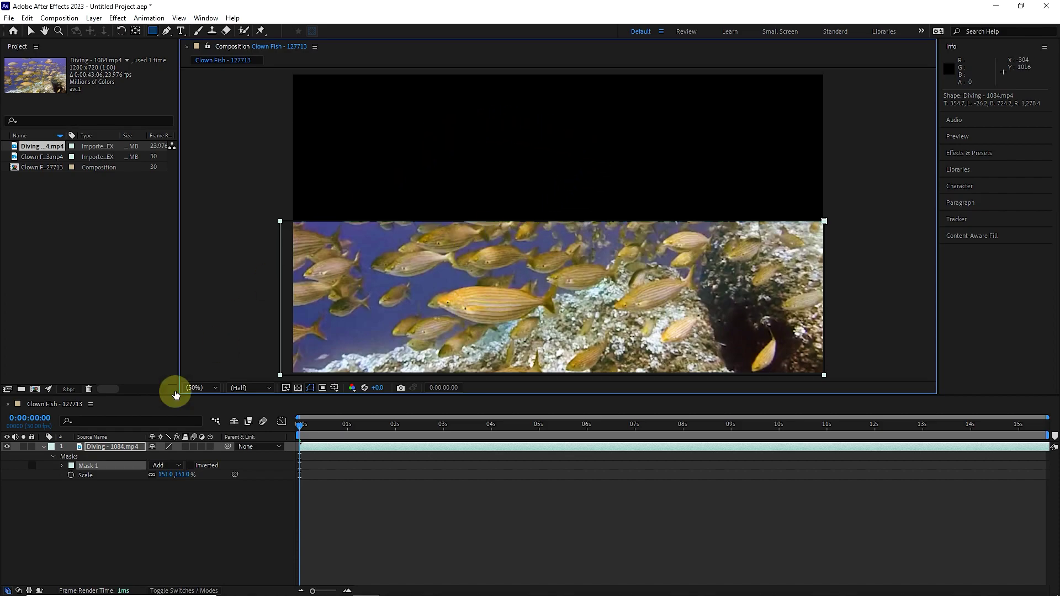
mouse_move(40, 157)
mouse_down()
mouse_move(61, 459)
mouse_move(82, 501)
mouse_up()
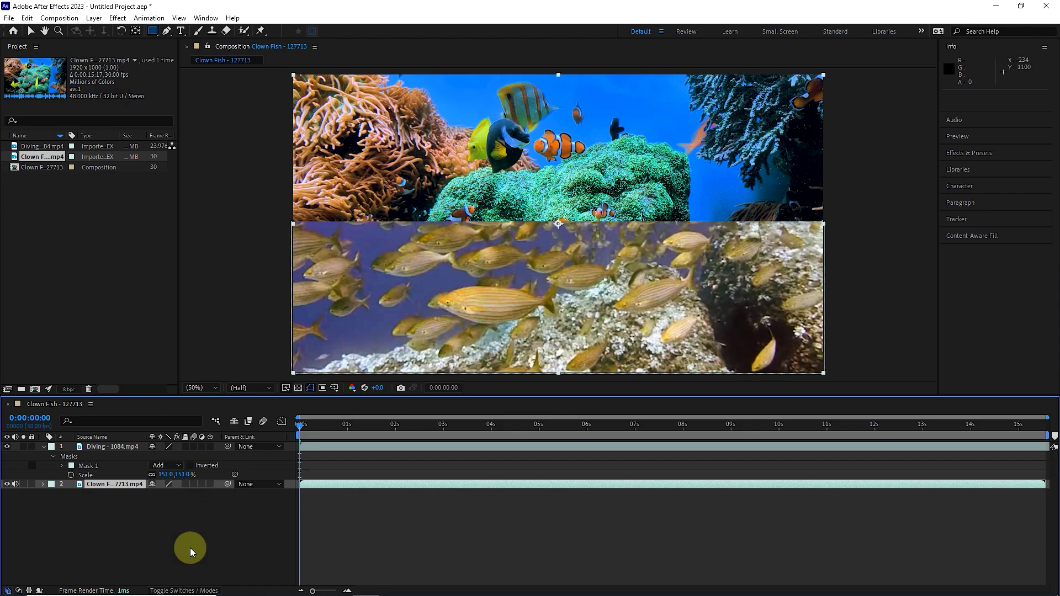
Feather the Diving layer's Mask 1 by about 81 pixels
click(199, 521)
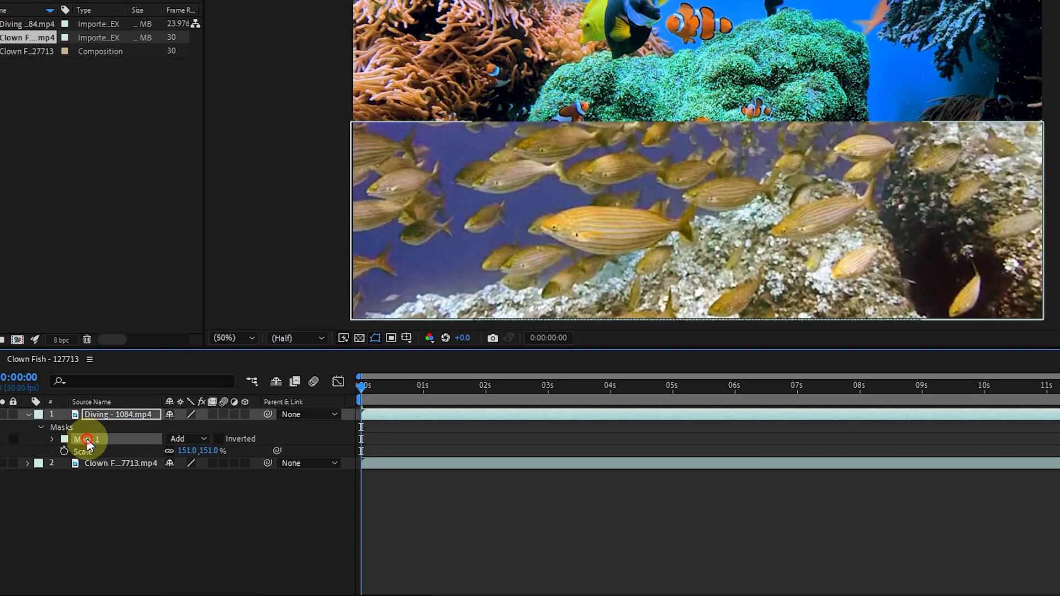
click(88, 465)
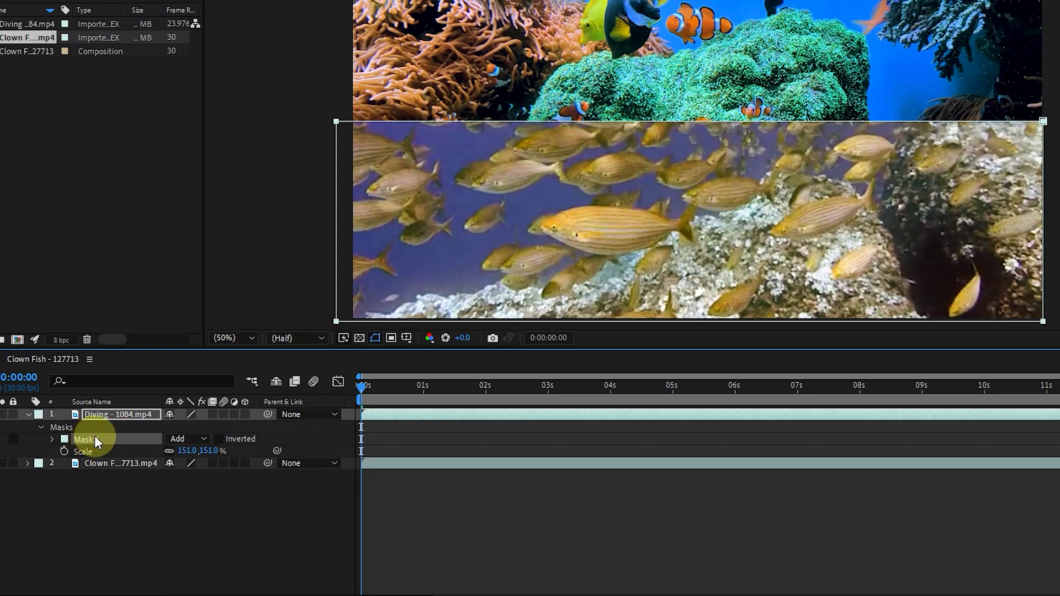
click(52, 439)
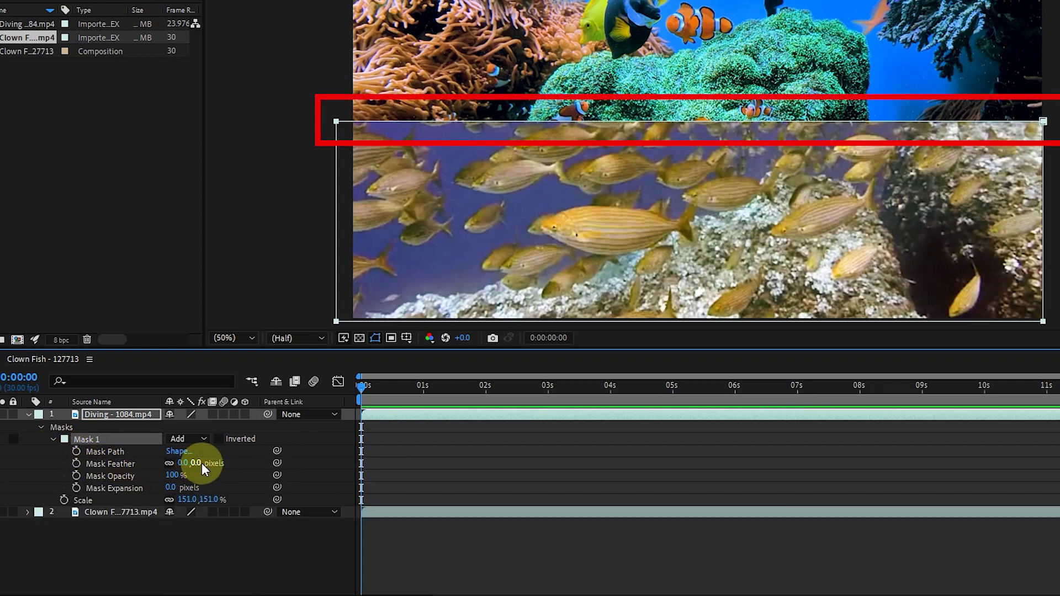
drag(196, 465, 251, 461)
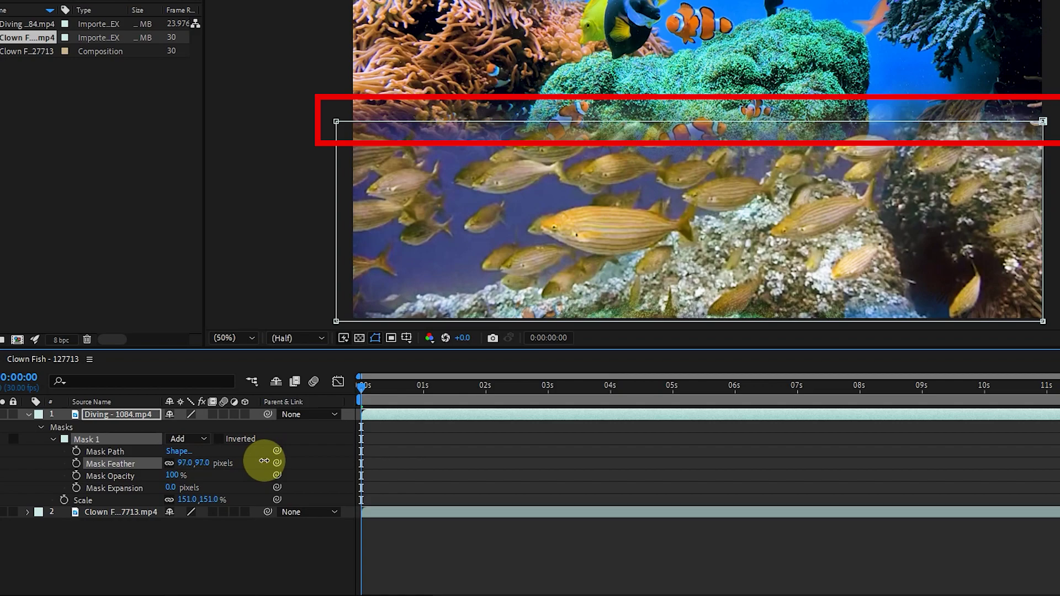
Preview the blended Diving and Clown Fish composite
click(166, 546)
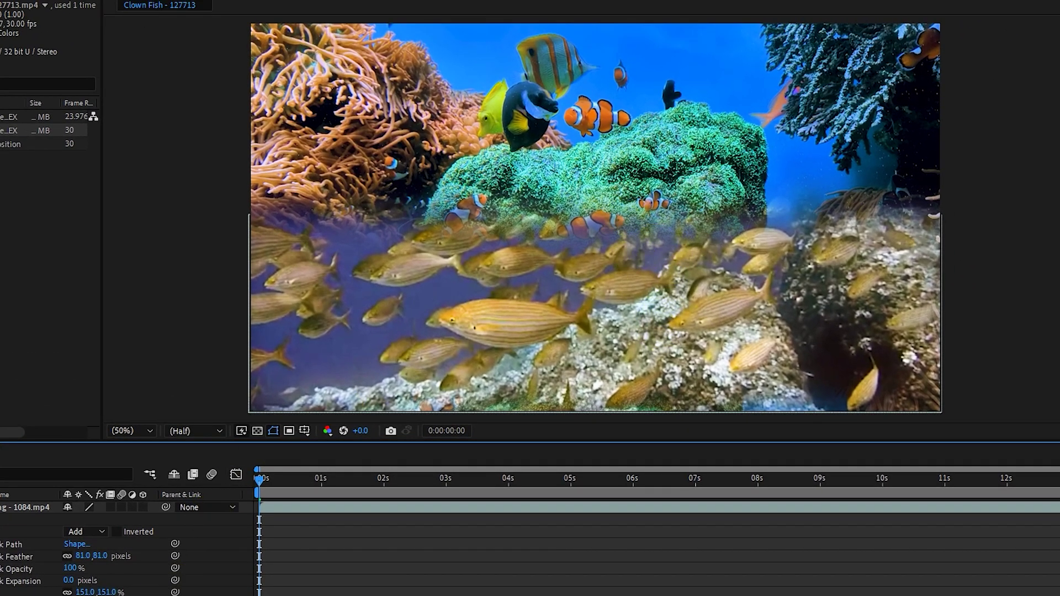
click(121, 590)
key(space)
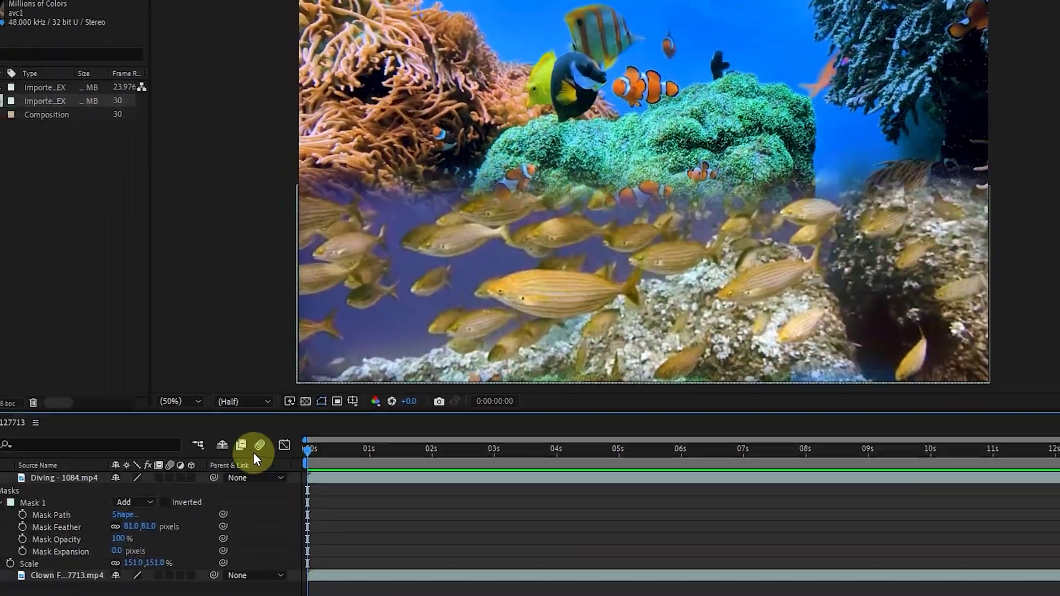
key(space)
Collapse the Diving layer and add a new adjustment layer above both clips
click(53, 429)
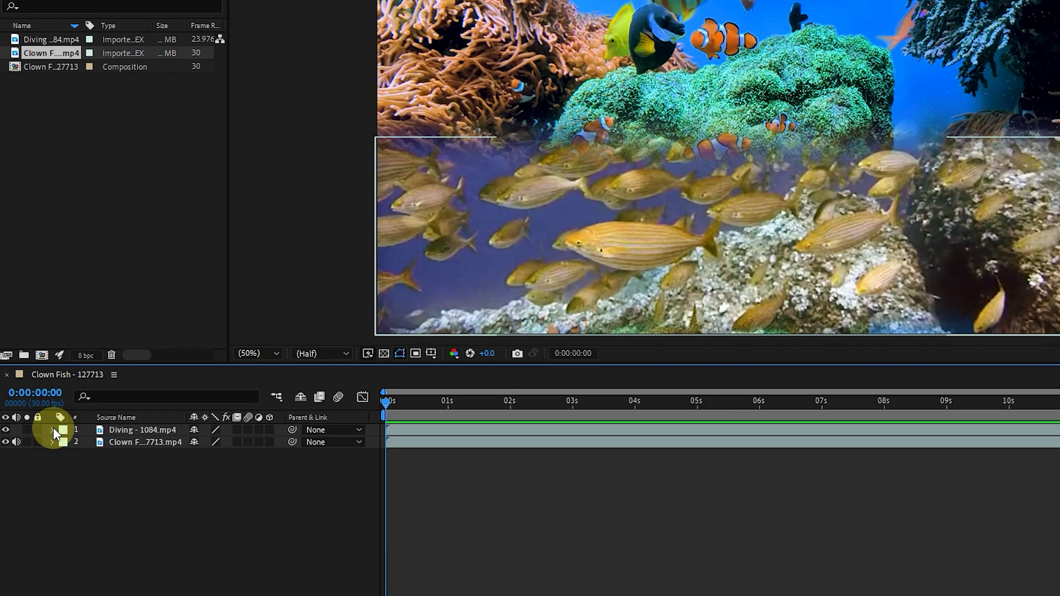
click(142, 429)
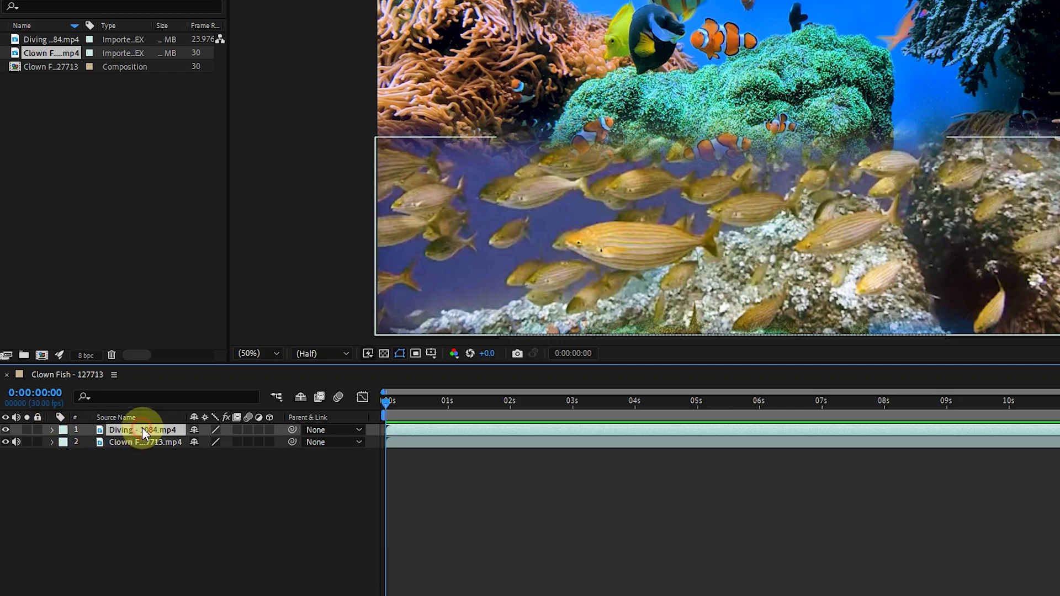
right_click(223, 492)
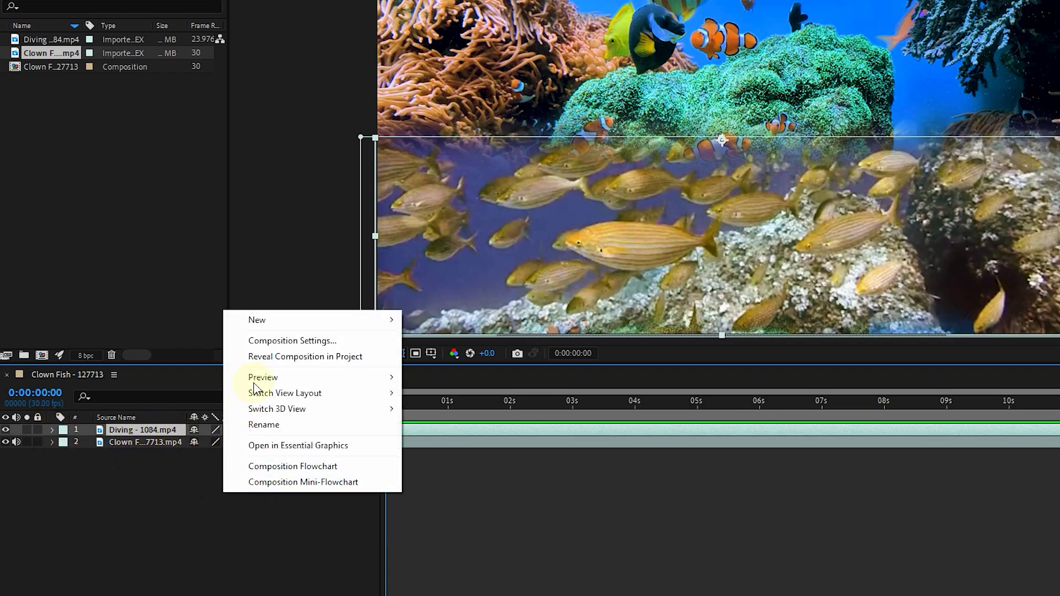
mouse_move(310, 319)
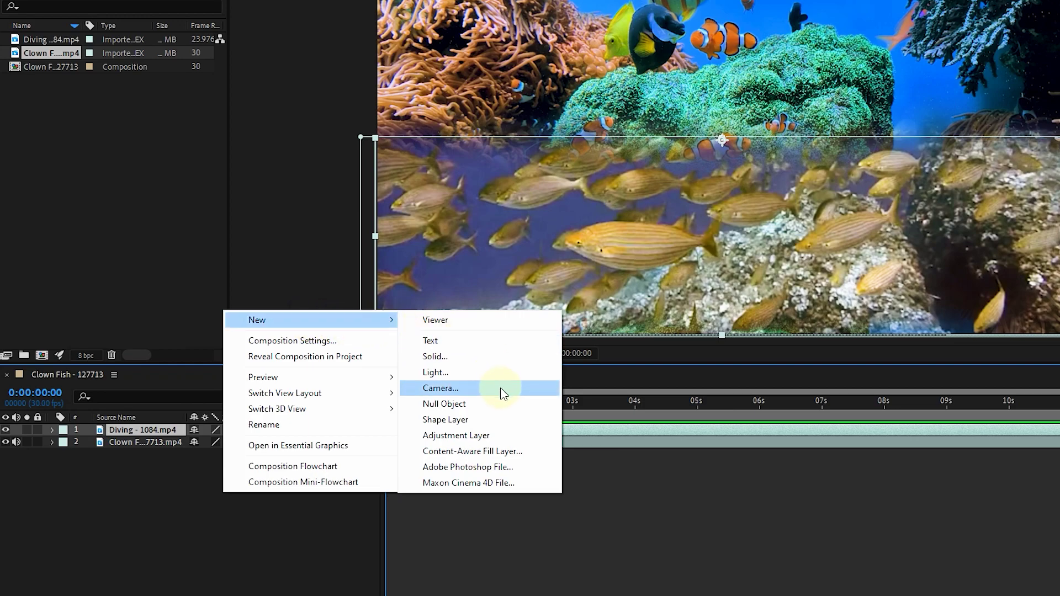
click(443, 437)
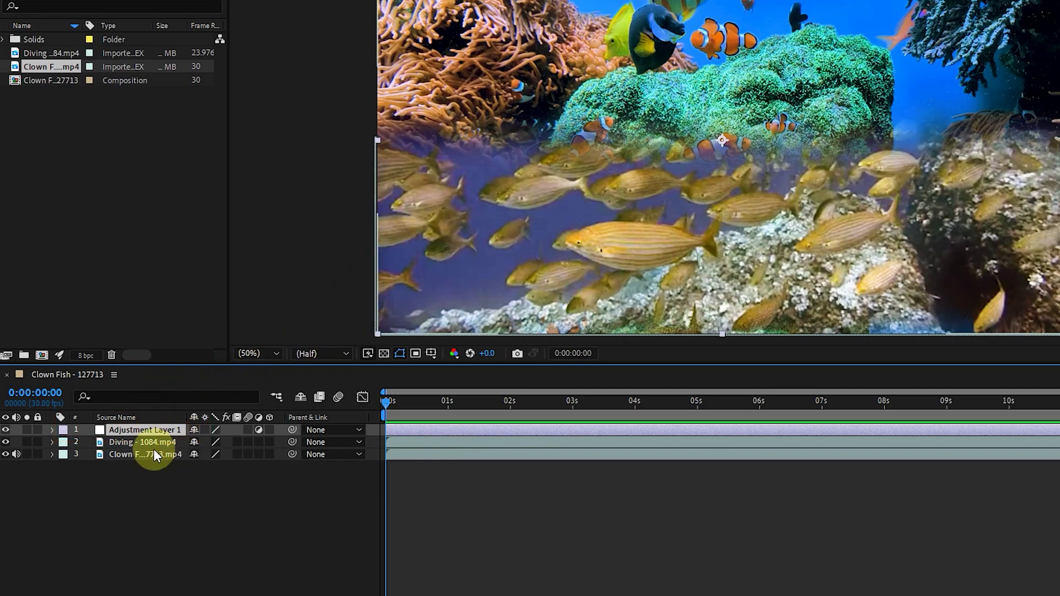
Apply Hue/Saturation to the Diving clip with a 107° hue shift
click(157, 441)
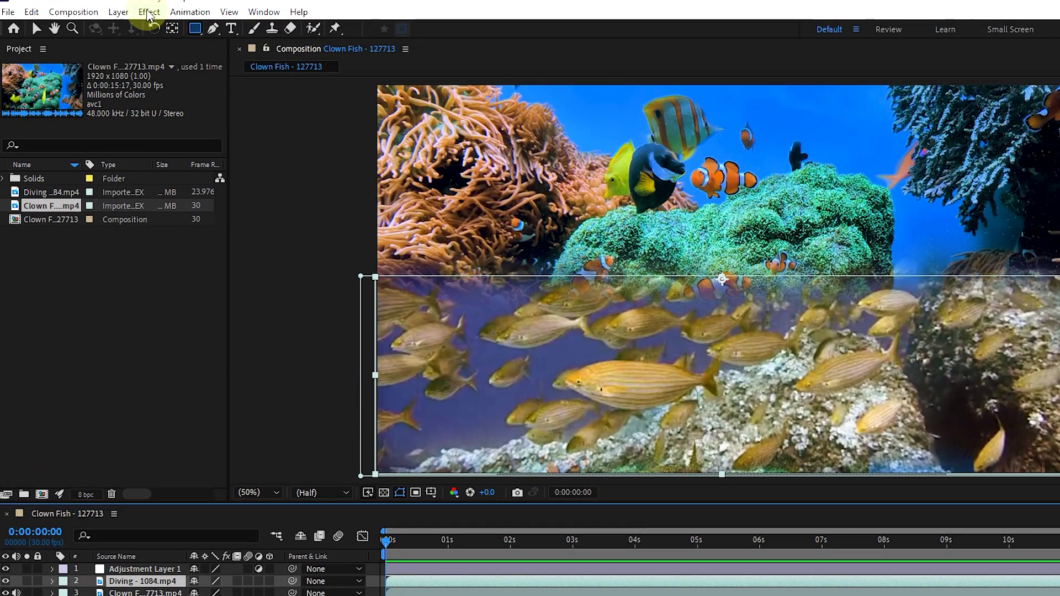
click(150, 18)
mouse_move(191, 175)
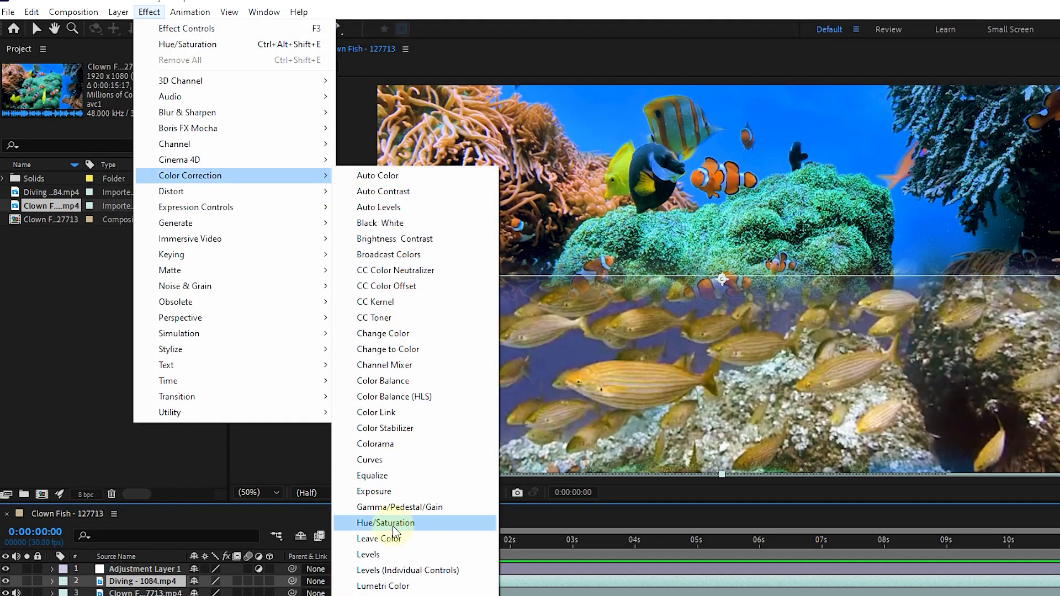
drag(385, 523, 330, 510)
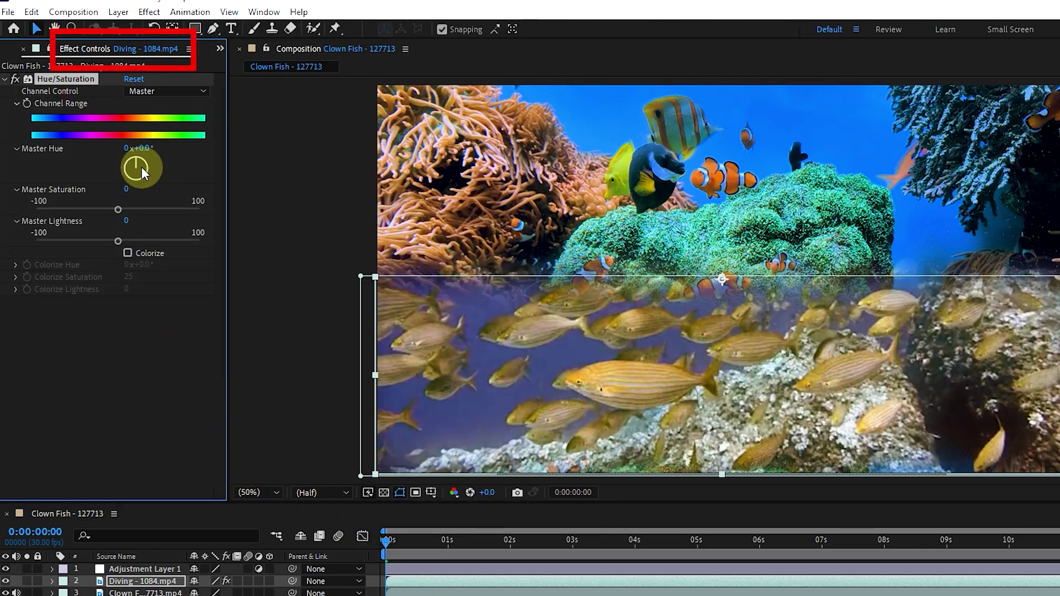
mouse_move(142, 166)
mouse_down()
mouse_move(147, 174)
mouse_move(107, 178)
mouse_up()
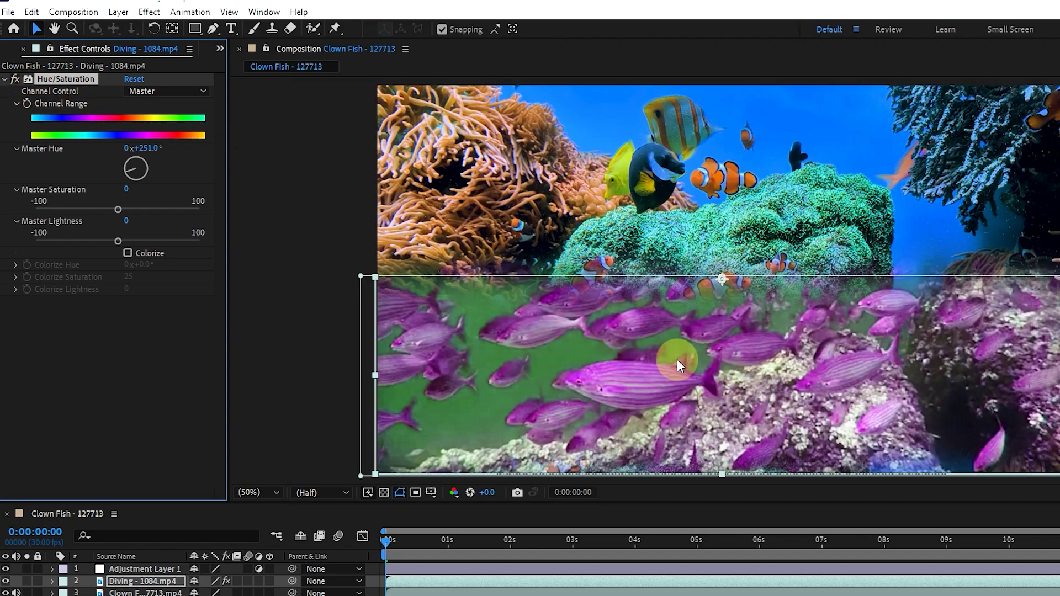
Compare the Diving clip with and without the hue shift, then delete the effect
click(12, 80)
click(12, 80)
click(14, 79)
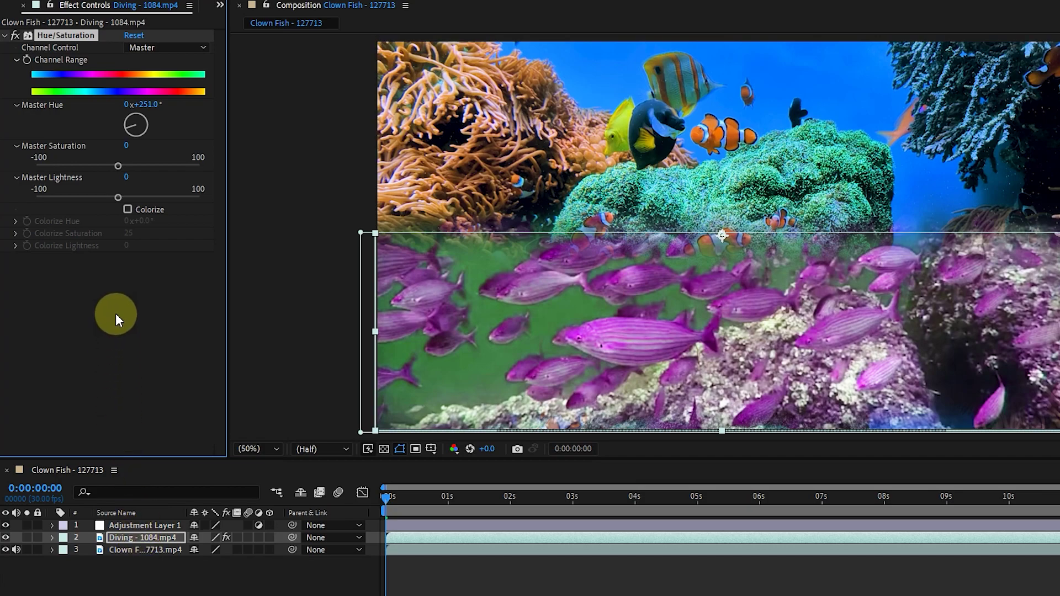
key(Delete)
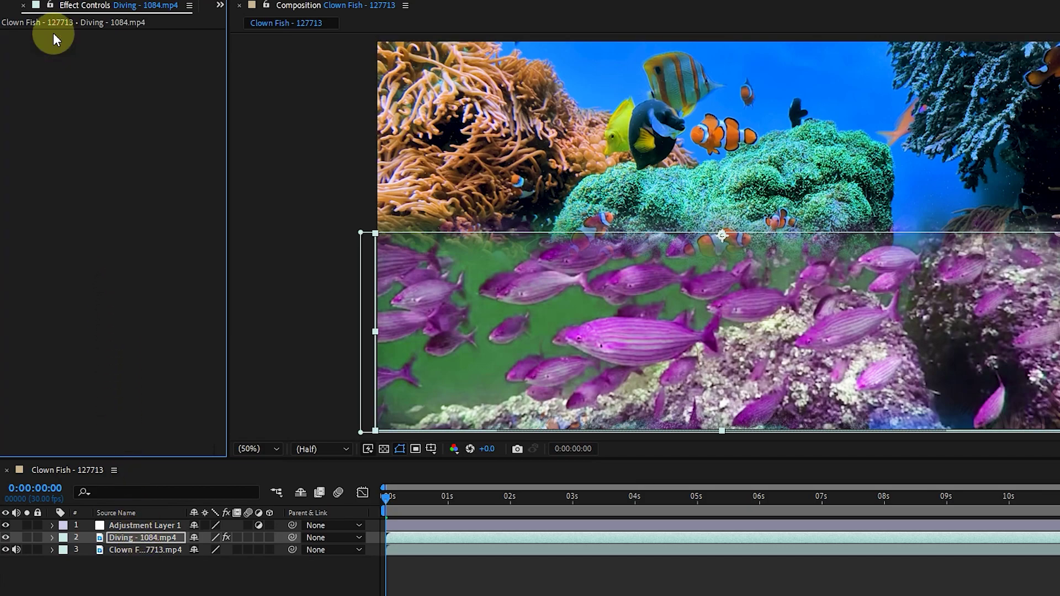
Apply Hue/Saturation to Adjustment Layer 1 and rotate its Master Hue
click(143, 525)
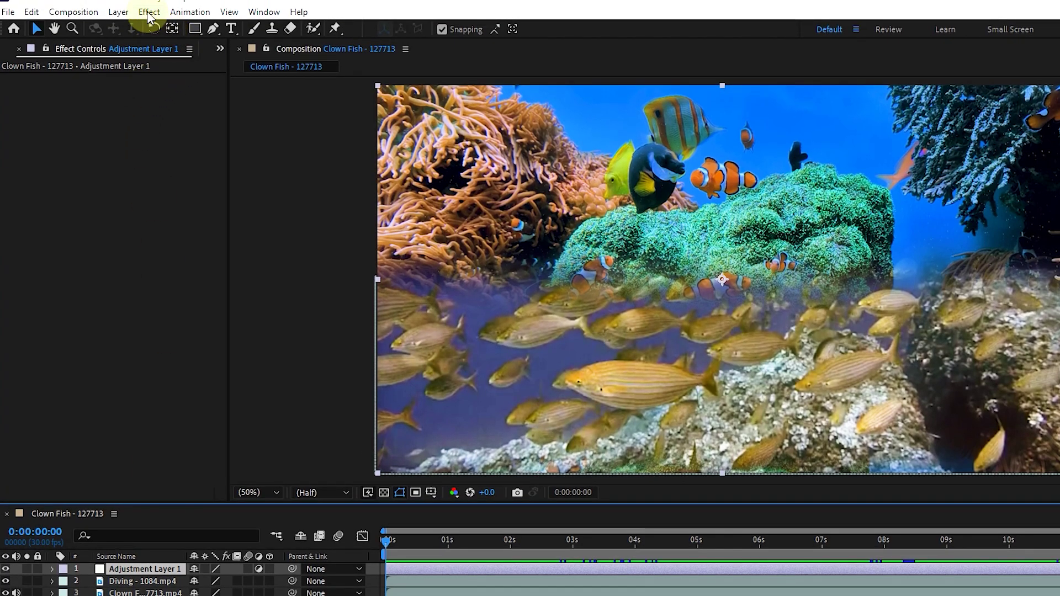
click(150, 13)
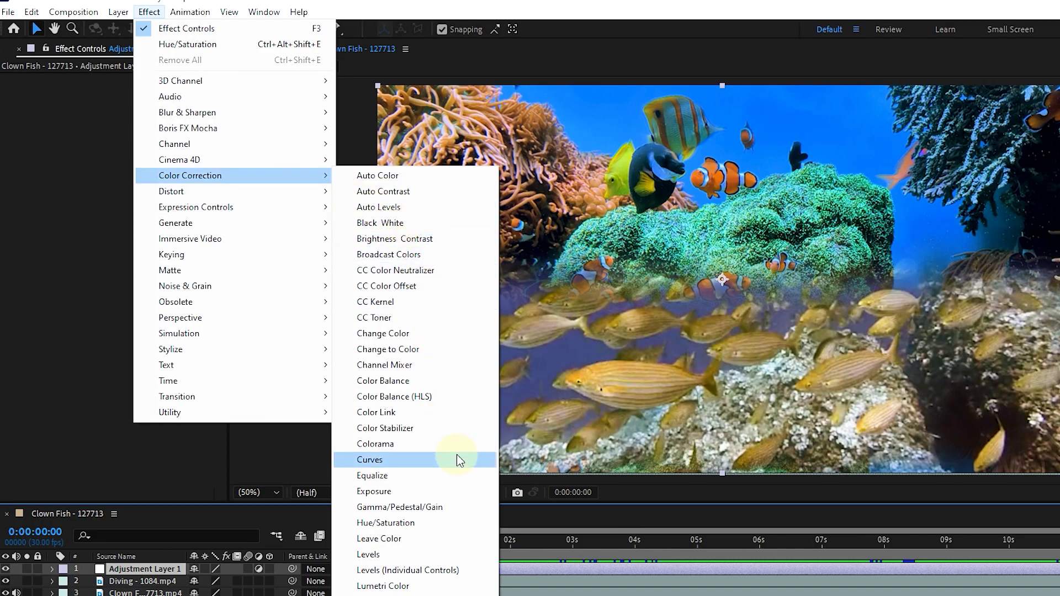
click(400, 523)
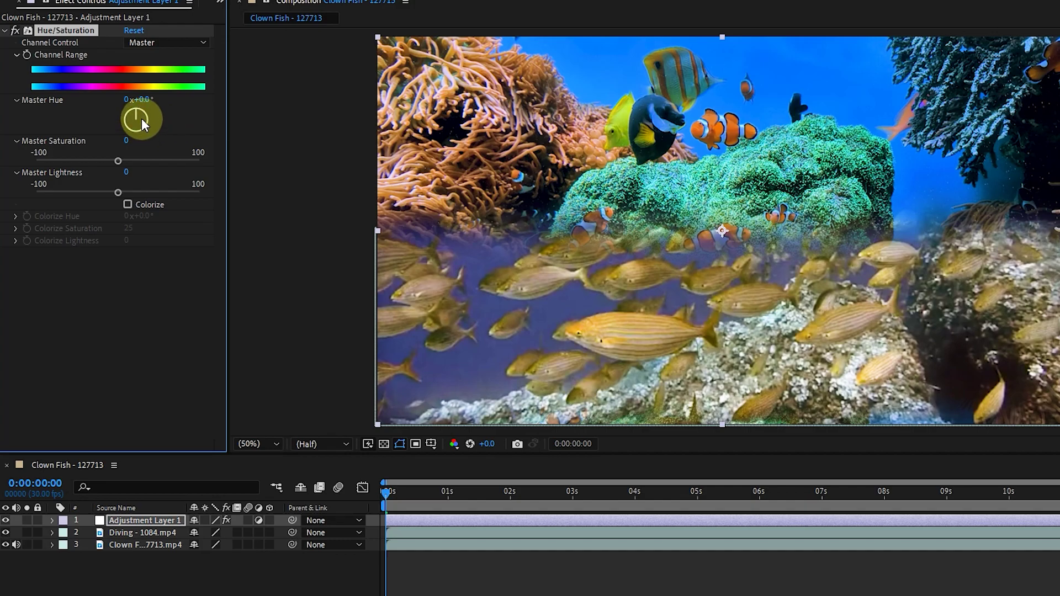
mouse_move(141, 119)
mouse_down()
mouse_move(133, 133)
mouse_move(114, 104)
mouse_move(121, 145)
mouse_up()
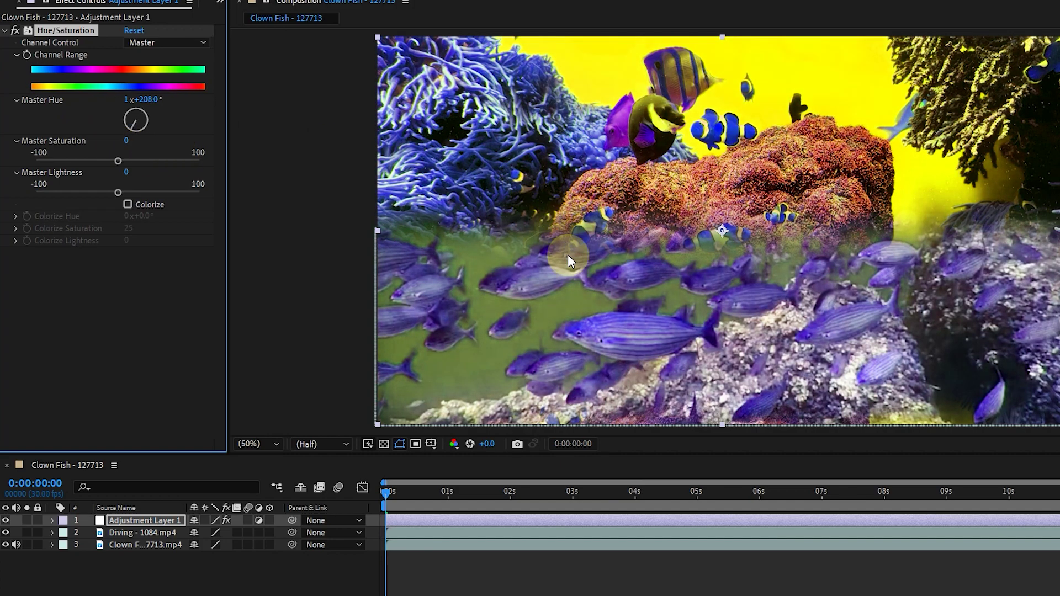
Compare with the effect toggled, set Master Hue to 237°, and preview
click(14, 30)
click(14, 30)
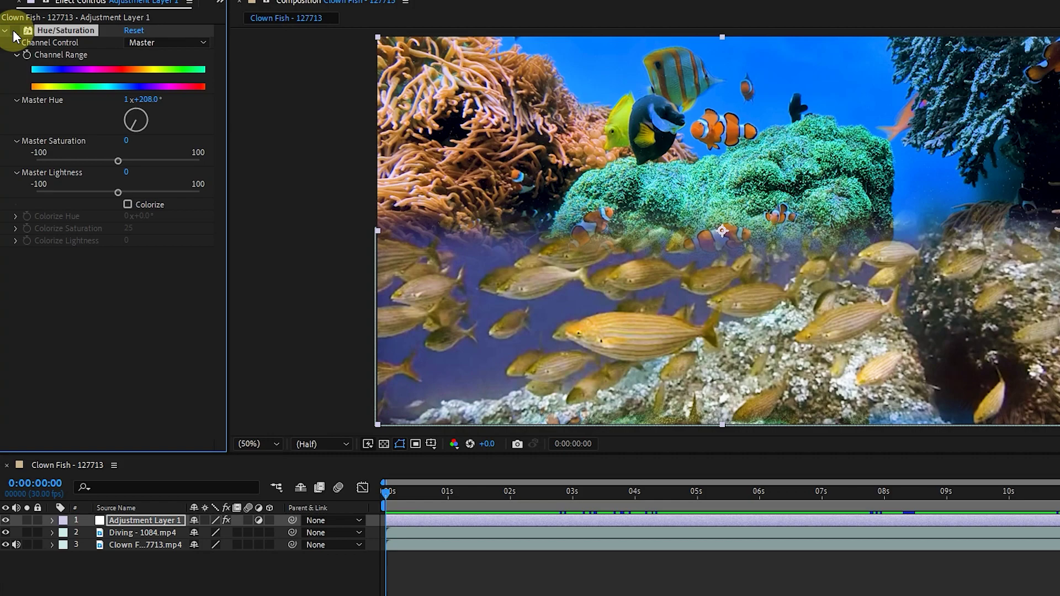
click(15, 31)
drag(133, 131, 103, 146)
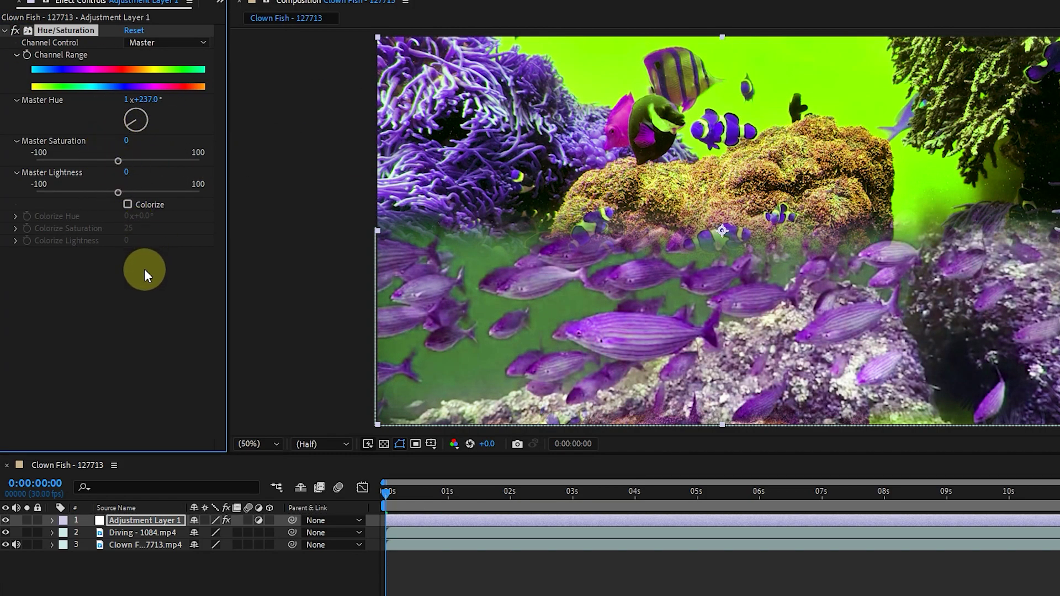
key(space)
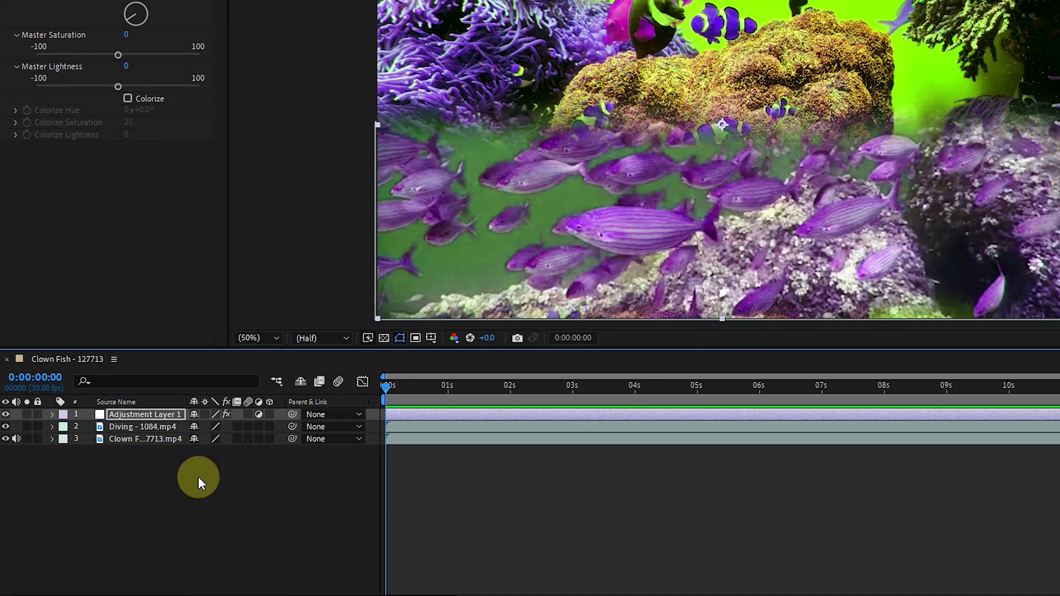
Create a comp-sized 1920×1080 pixel solid named 'blue' in a lighter blue
click(198, 476)
right_click(212, 484)
mouse_move(298, 315)
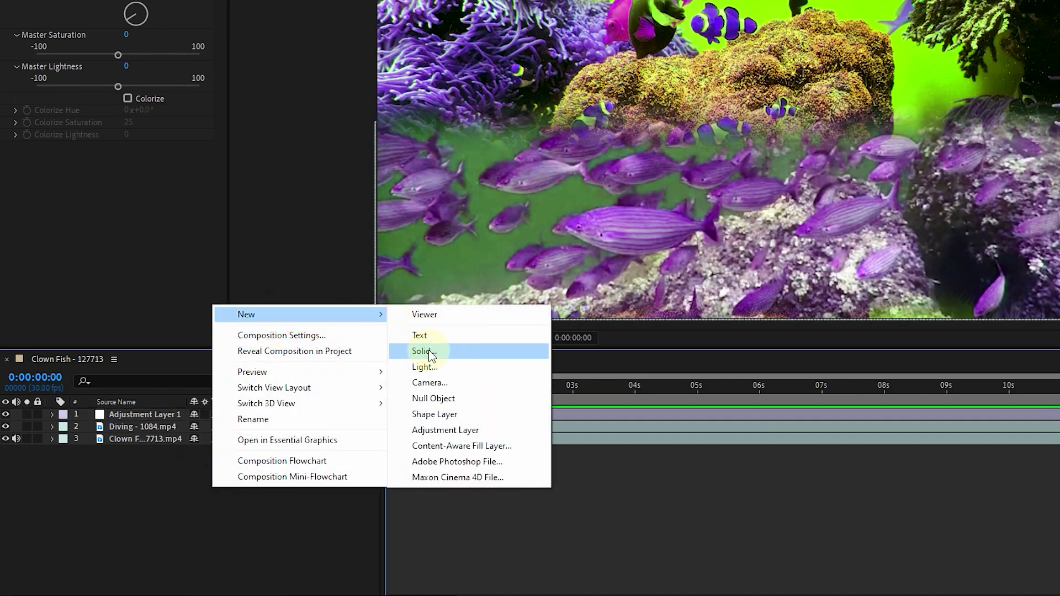
click(421, 351)
text(blue)
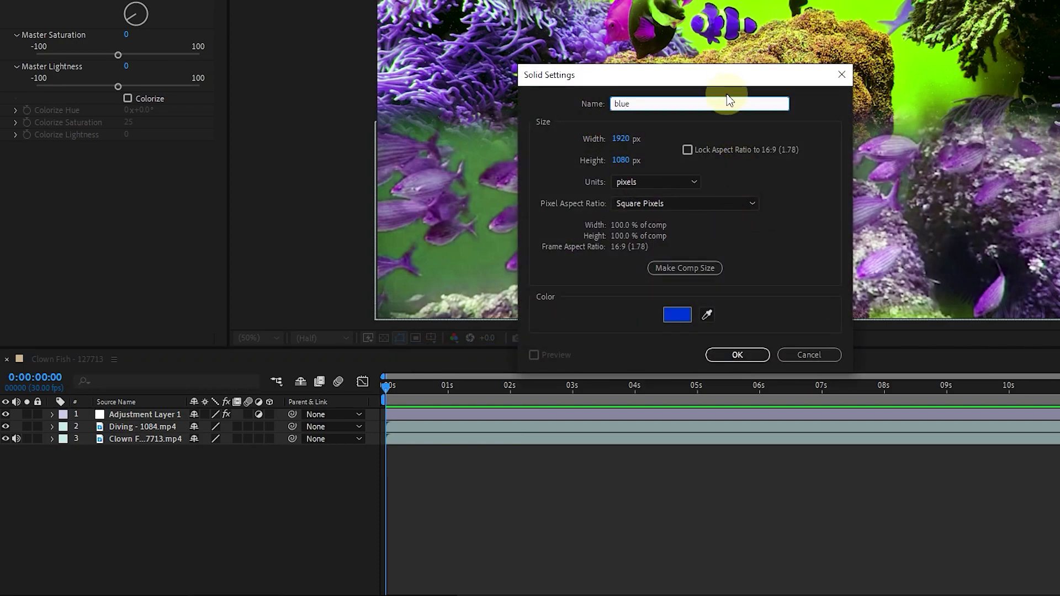
click(689, 126)
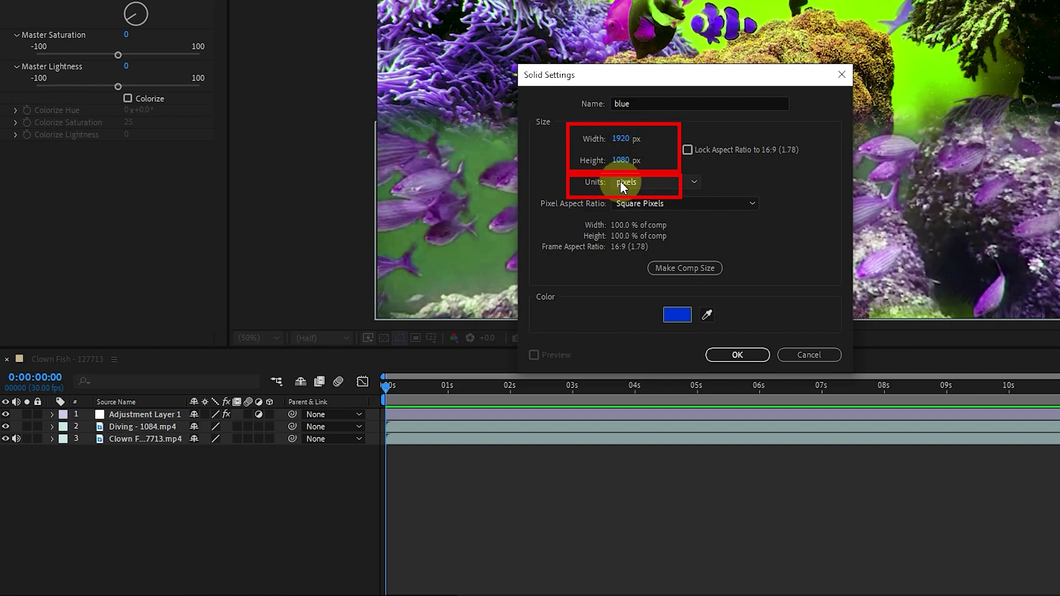
click(672, 184)
click(718, 184)
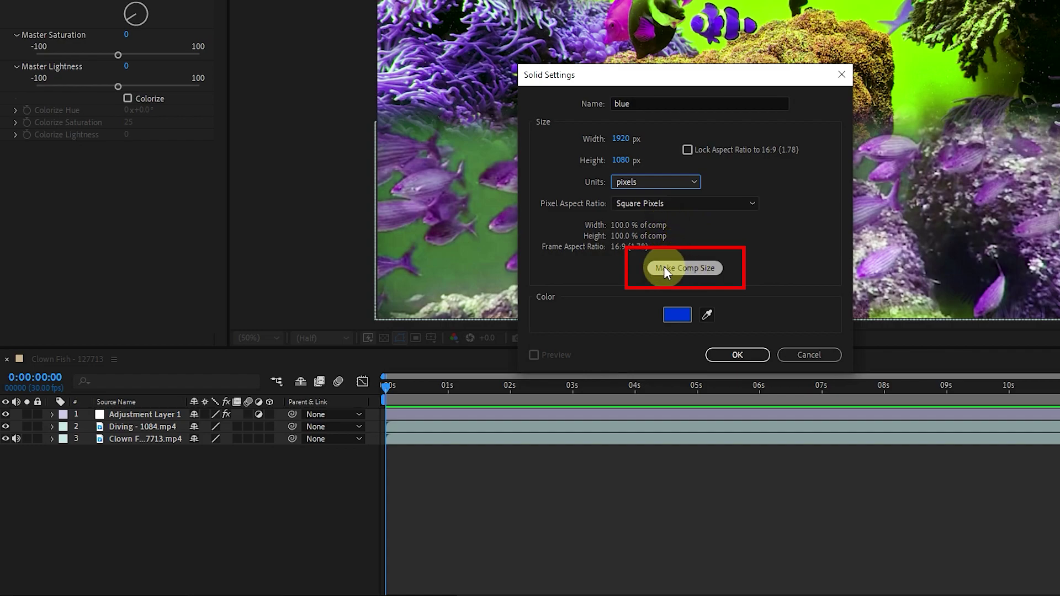
click(681, 269)
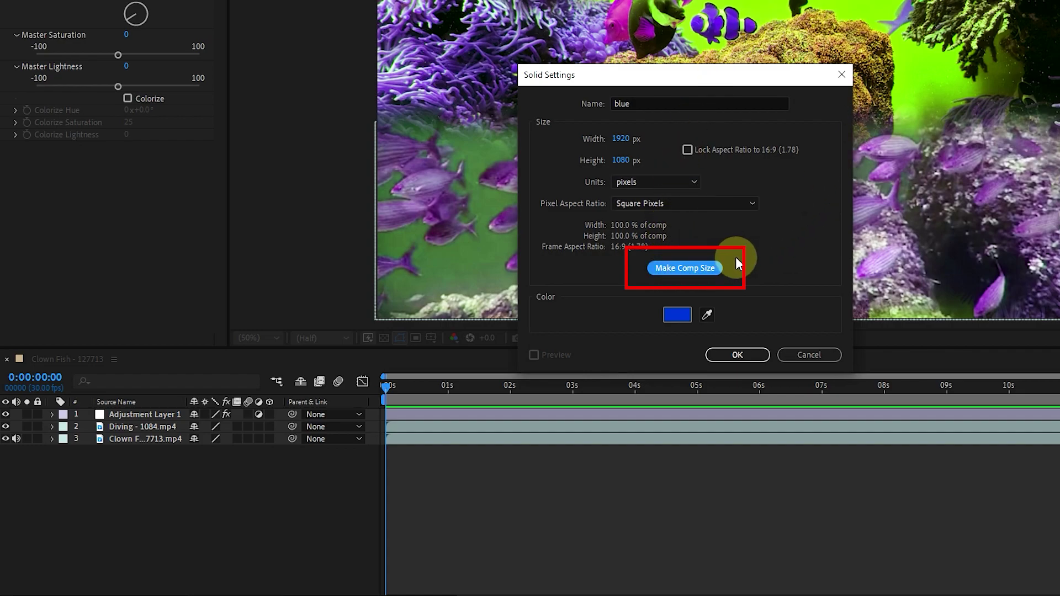
click(677, 315)
click(923, 258)
key(Return)
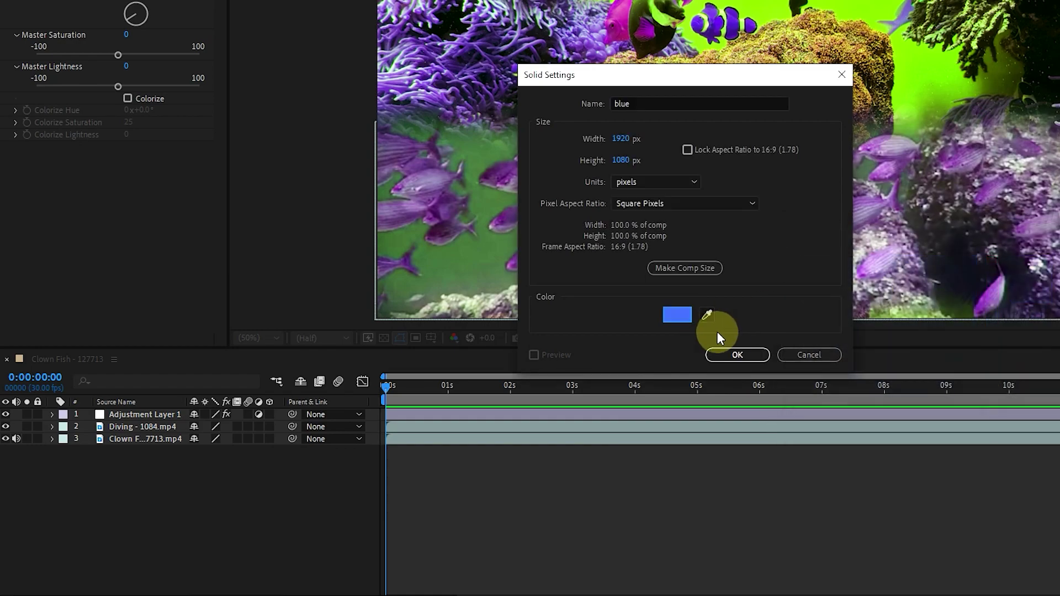
click(735, 355)
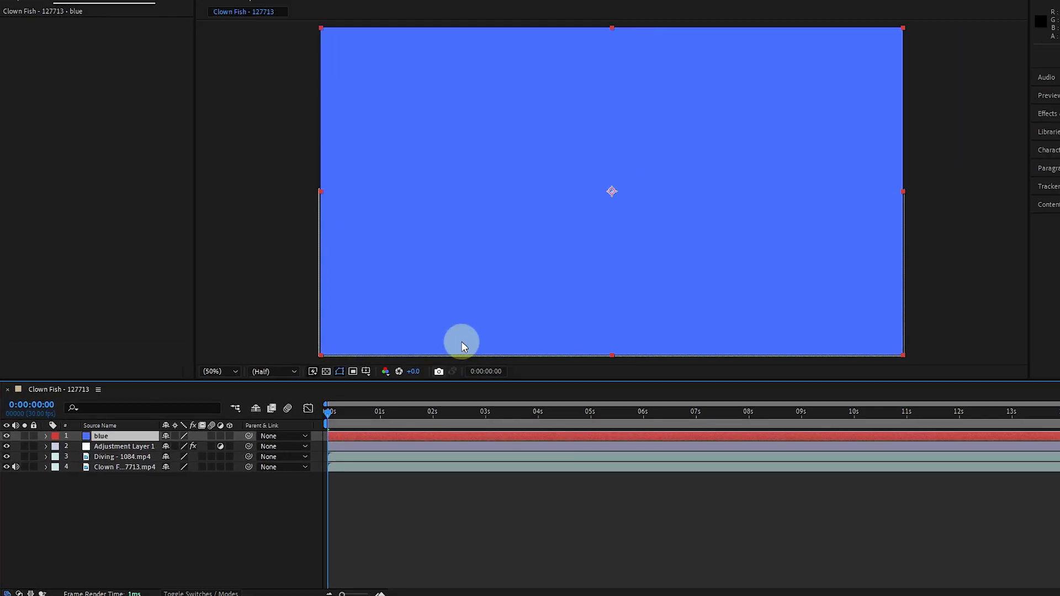
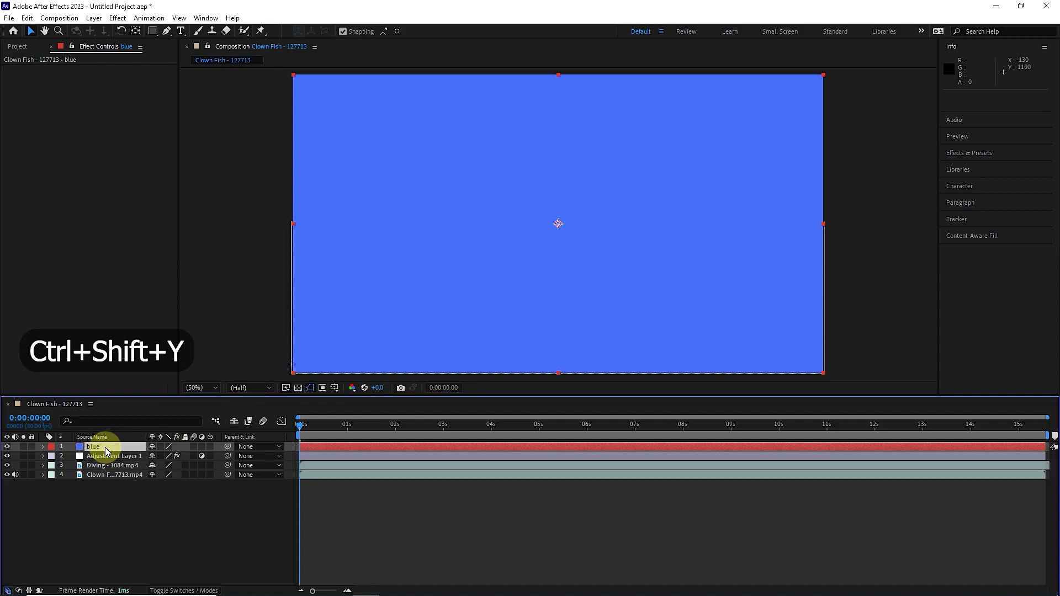
Change the 'blue' solid's colour to 4973FC in Solid Settings
key(ctrl+shift+y)
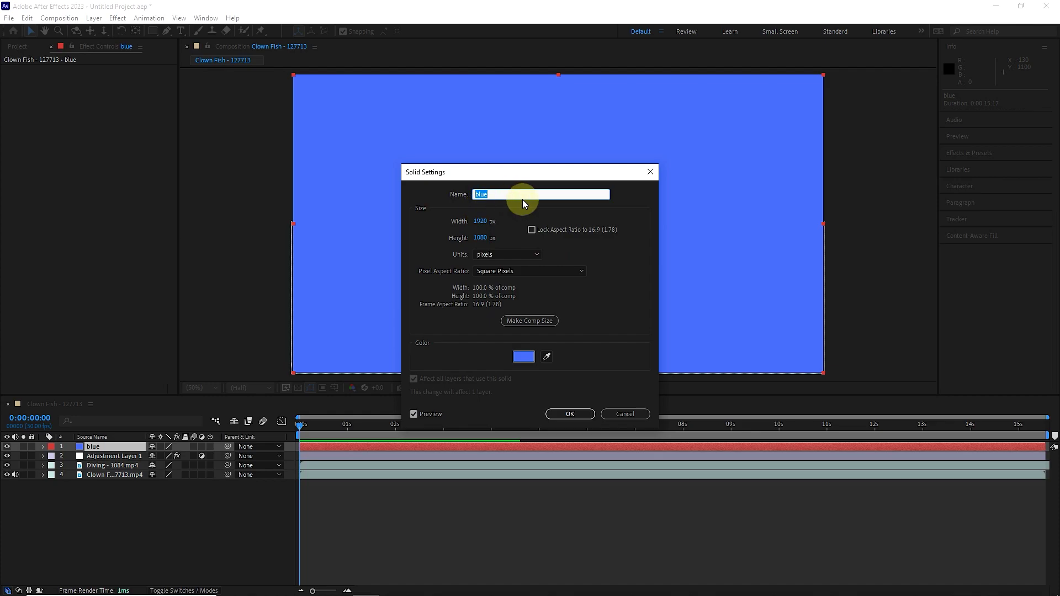
click(524, 358)
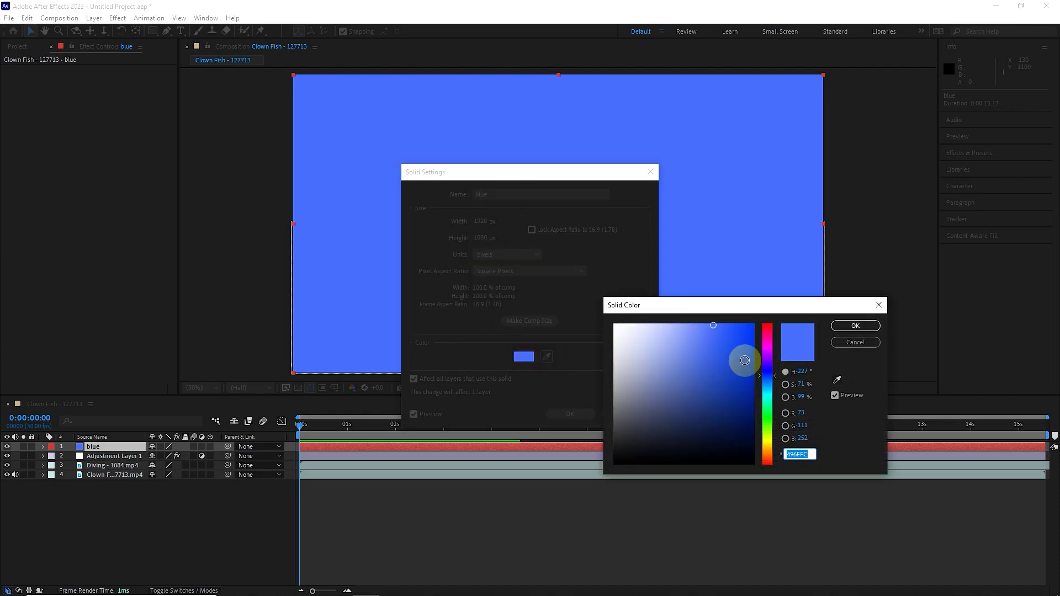
click(764, 373)
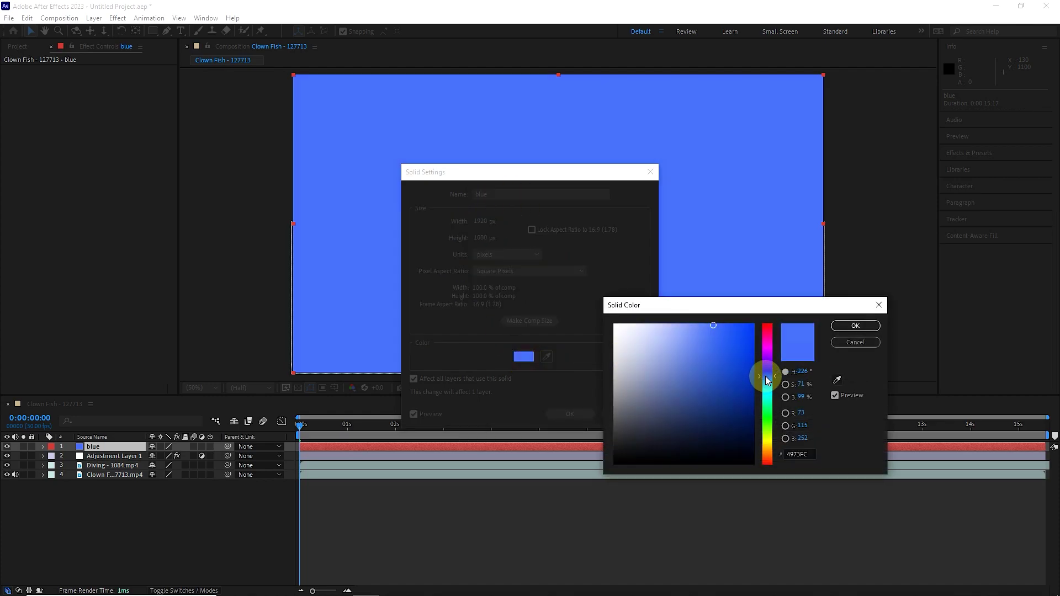
click(855, 326)
click(581, 414)
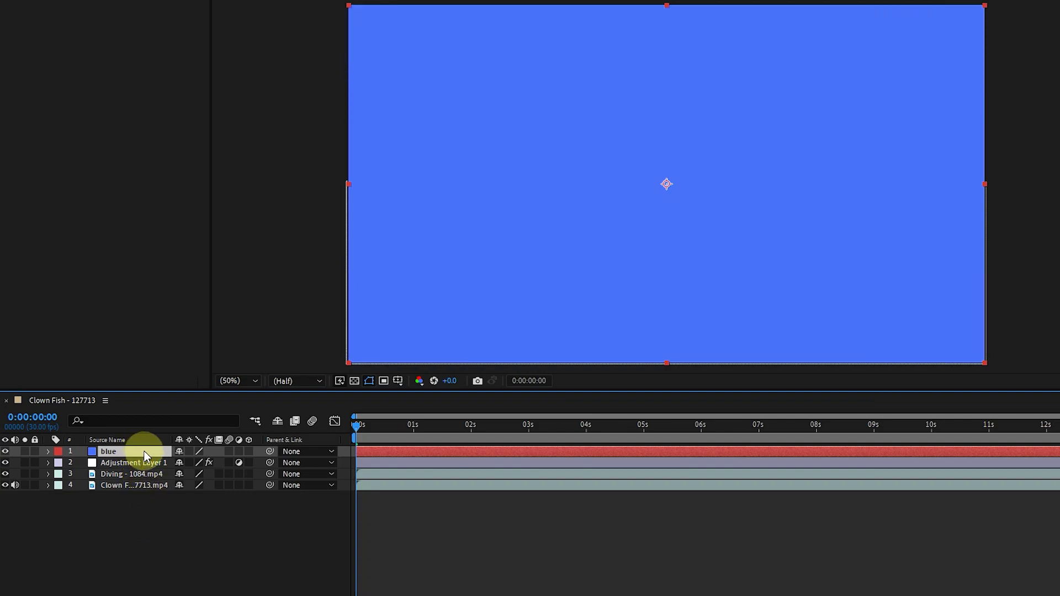
Move the 'blue' solid to the bottom of the stack and hide the Clown Fish layer
drag(144, 452, 135, 513)
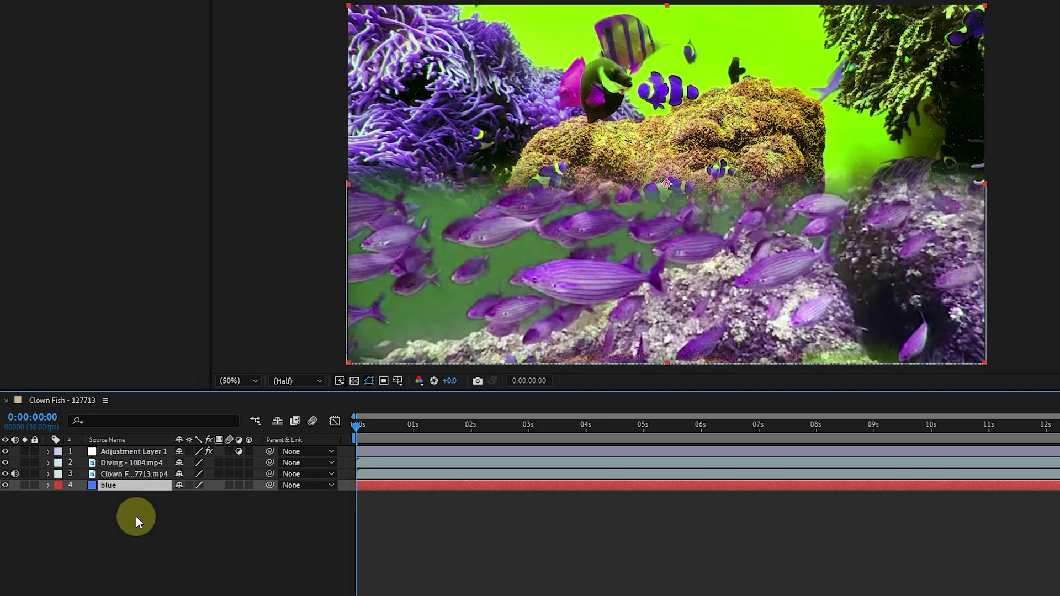
click(5, 474)
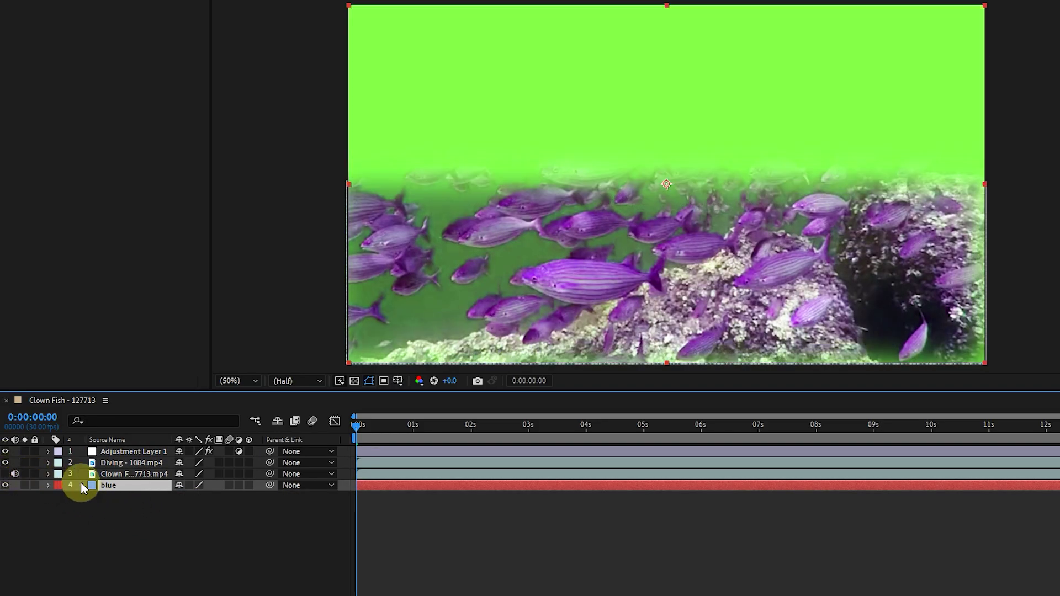
Compare Adjustment Layer 1 on and off, then rotate its Master Hue to 1x+222°
click(135, 455)
click(5, 451)
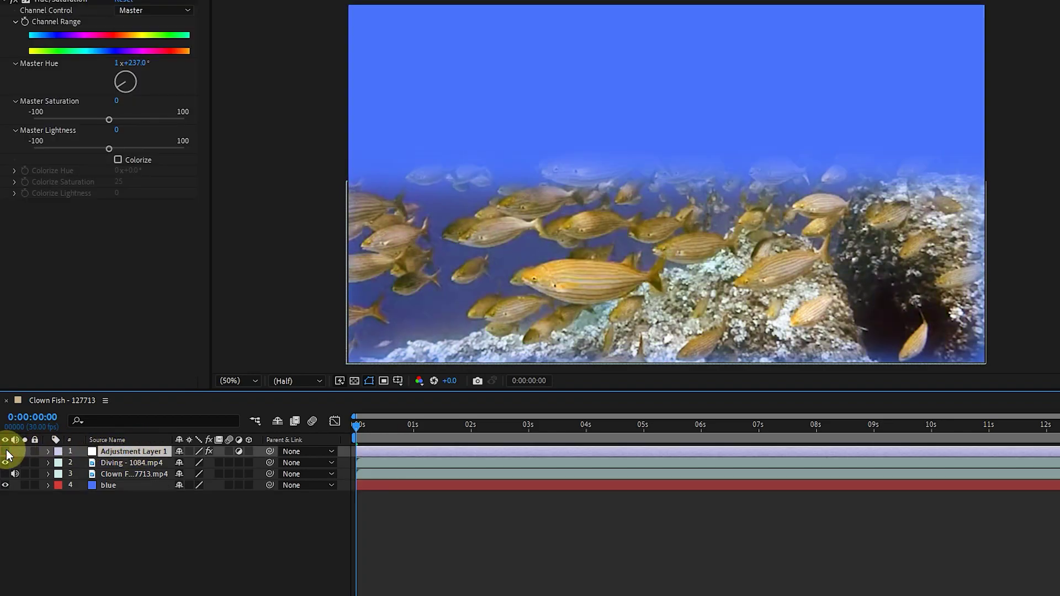
click(6, 451)
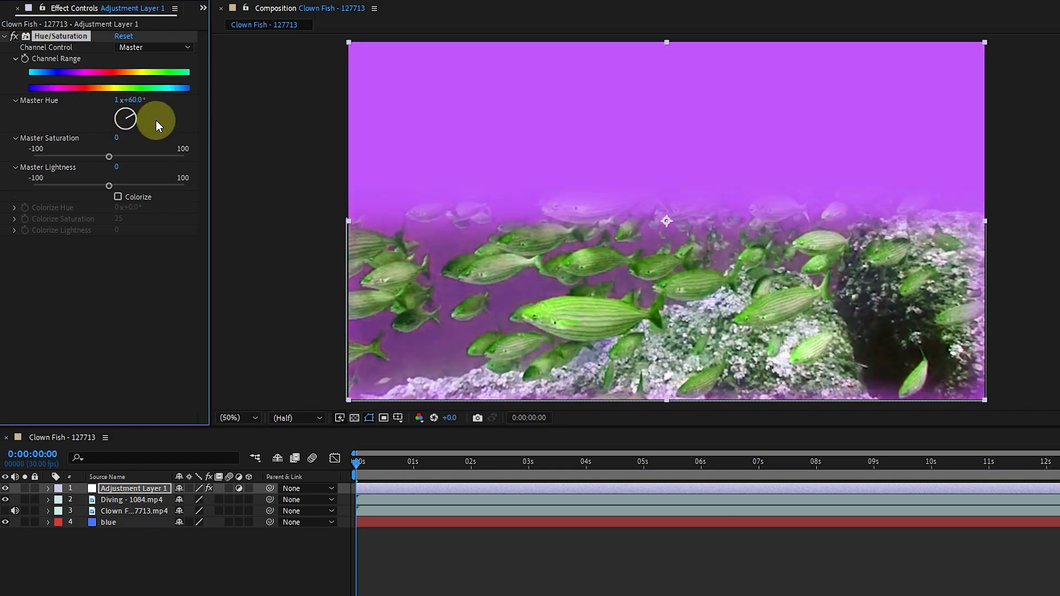
drag(128, 124, 109, 137)
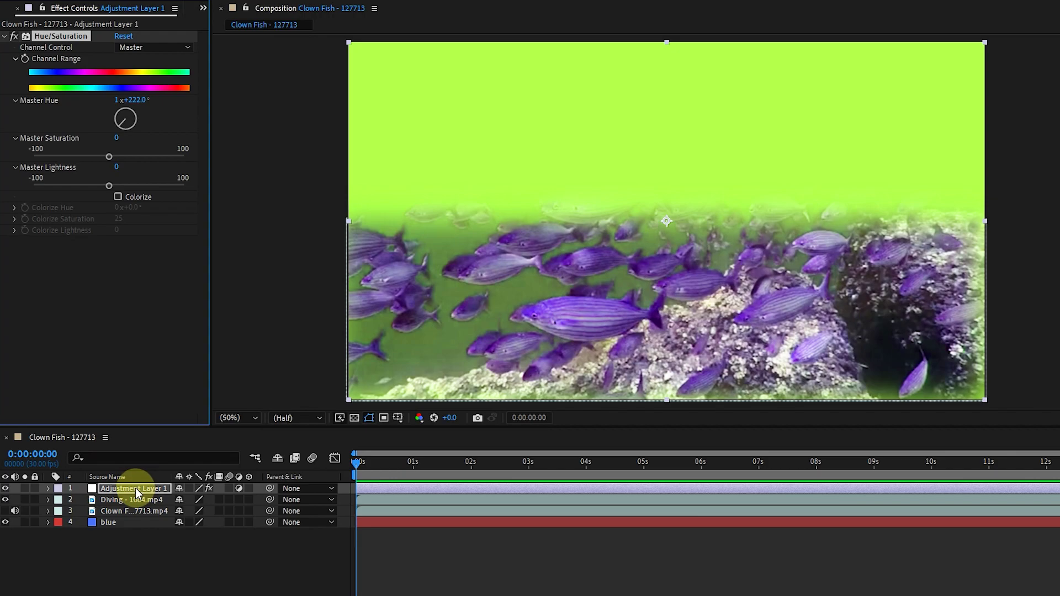
Move Adjustment Layer 1 below both videos and set Master Hue to 2x+138°
drag(127, 490, 122, 512)
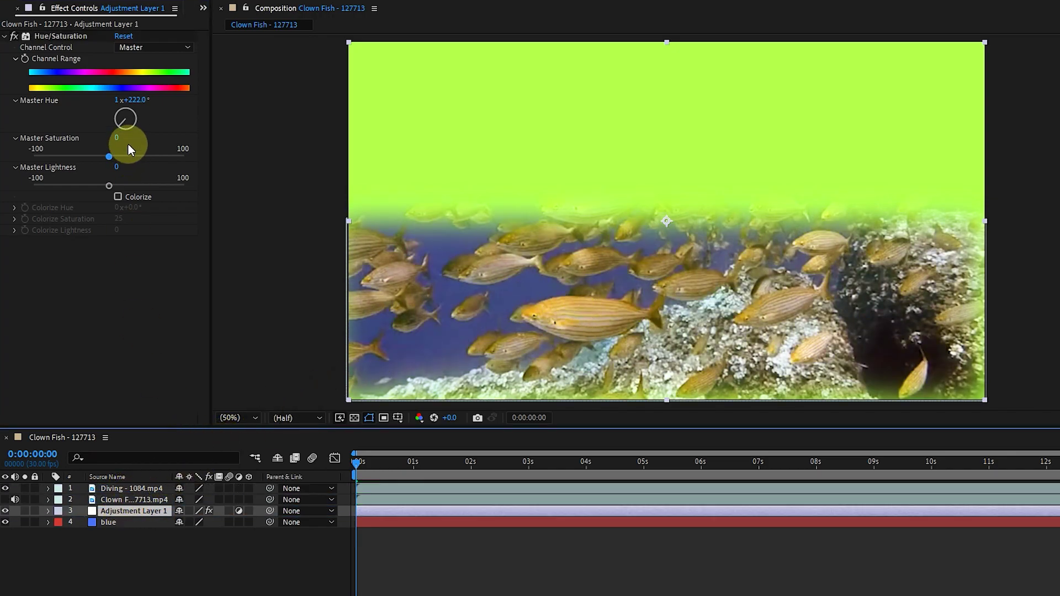
mouse_move(147, 130)
mouse_down()
mouse_move(105, 124)
mouse_move(162, 135)
mouse_move(118, 163)
mouse_move(160, 157)
mouse_up()
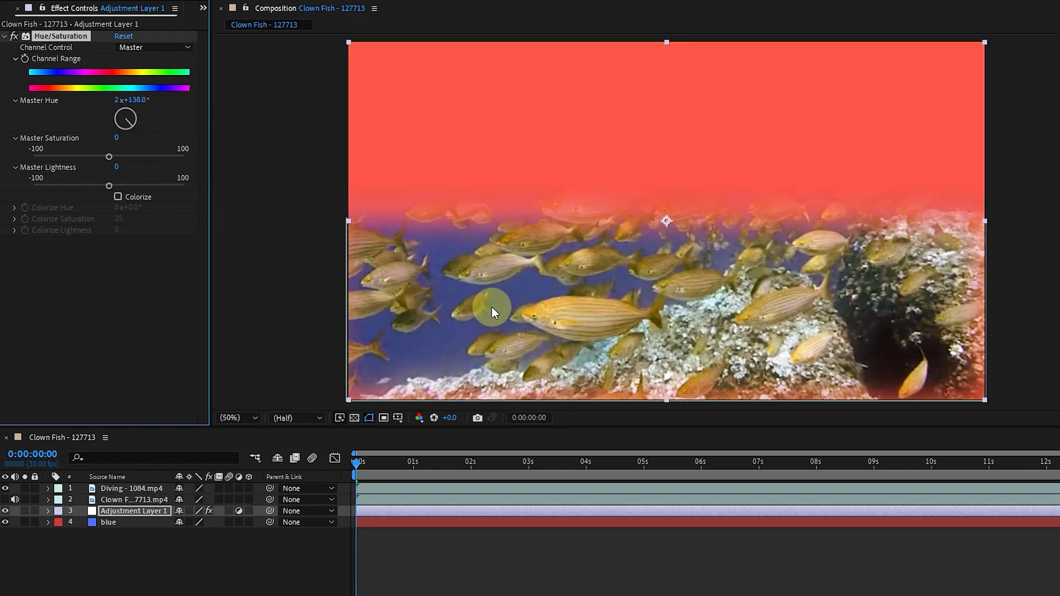